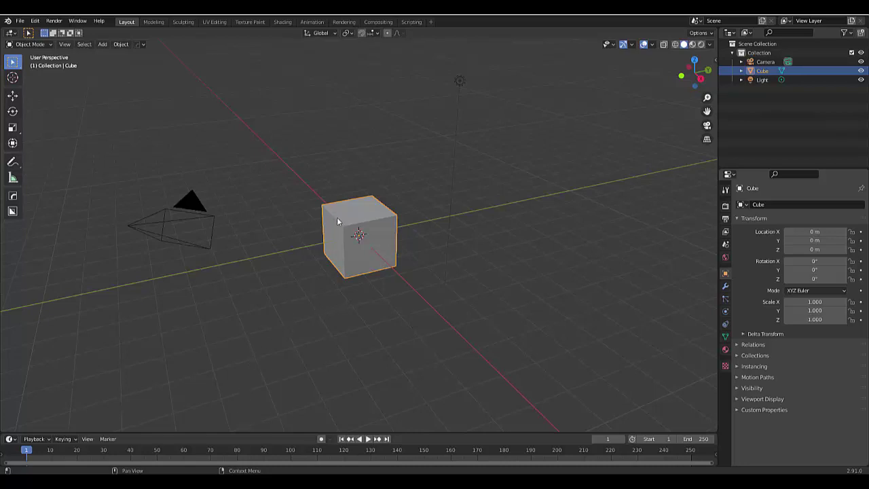
Select the default cube and bring up its Add Modifier list in Modifier Properties.
click(297, 283)
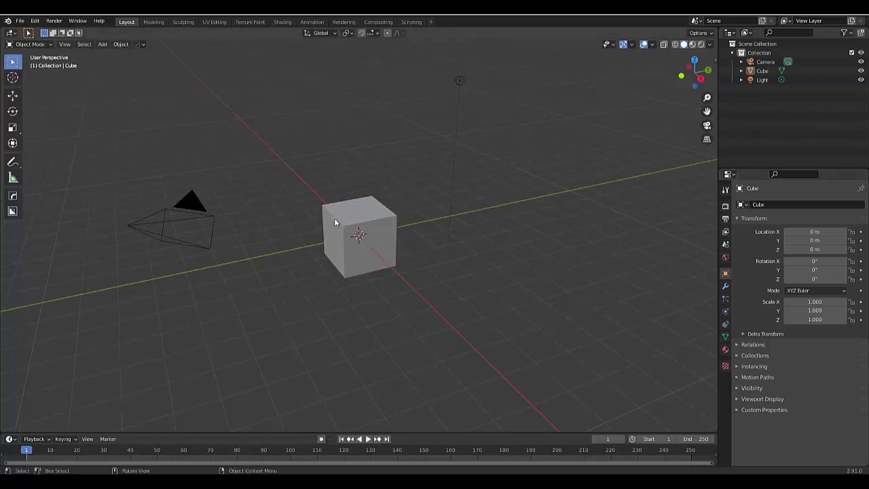
click(334, 218)
click(725, 286)
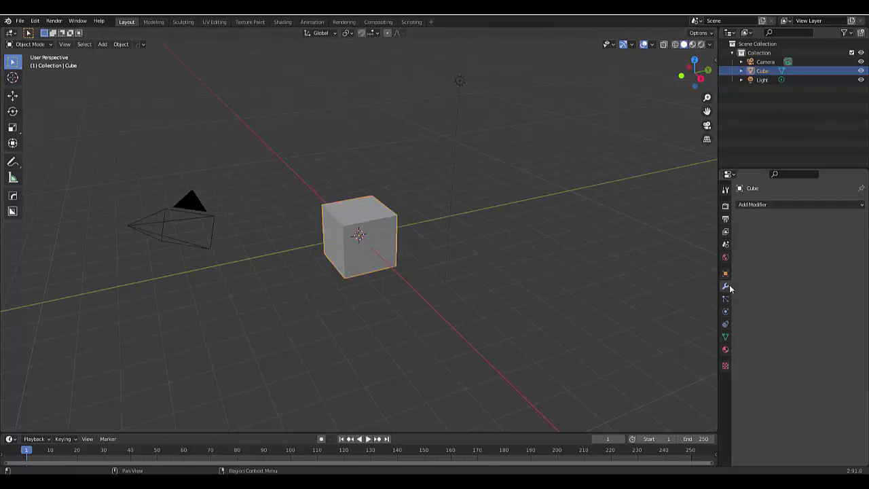
click(766, 205)
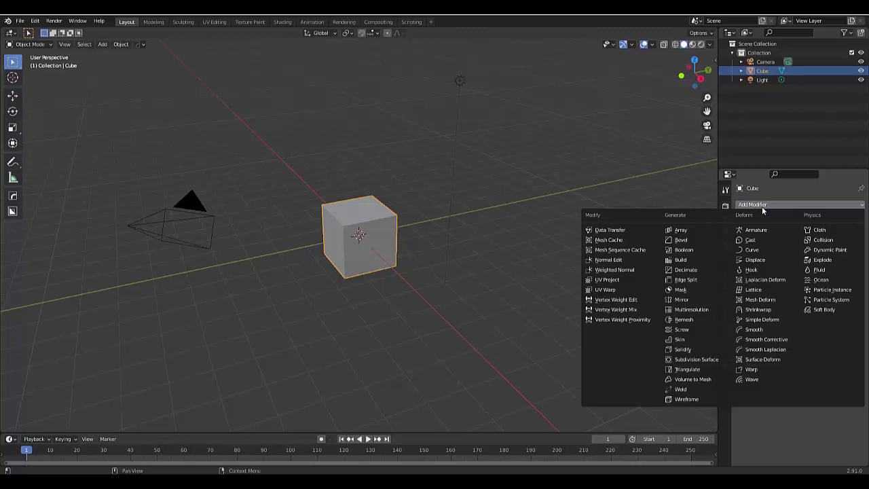
Add a Simple Deform modifier and keyframe its 45° twist angle and deform mode at frame 1.
click(777, 321)
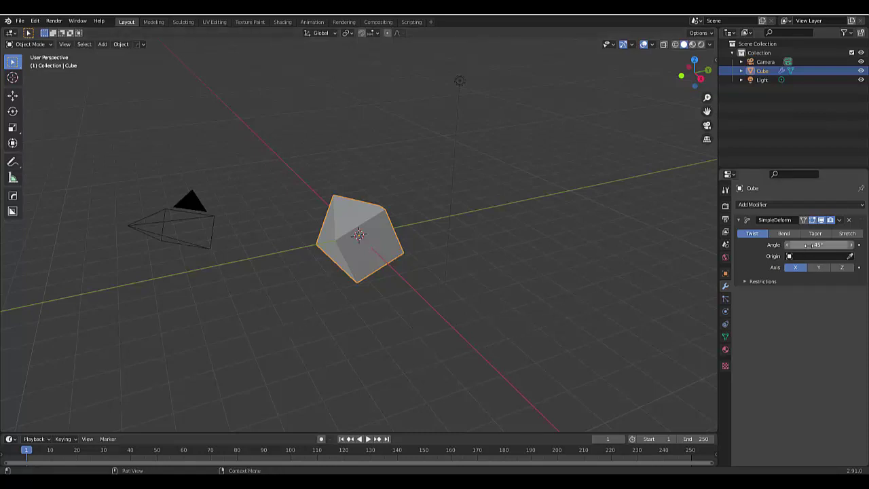
key(i)
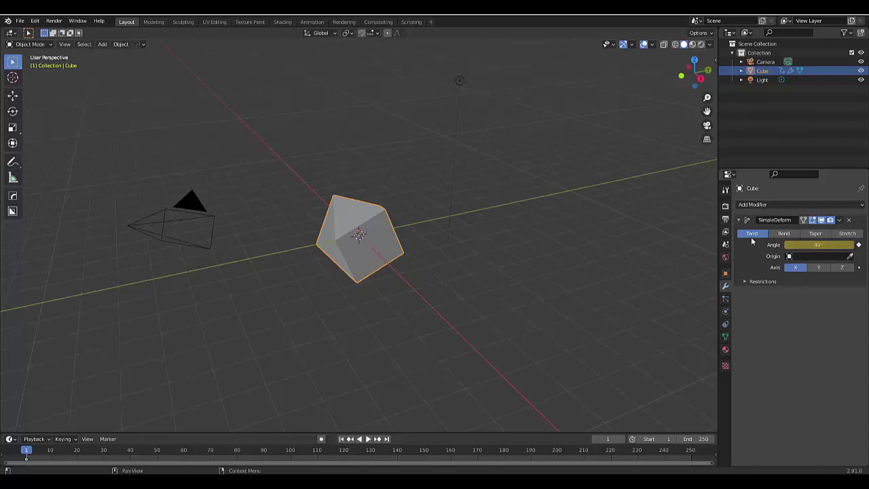
key(i)
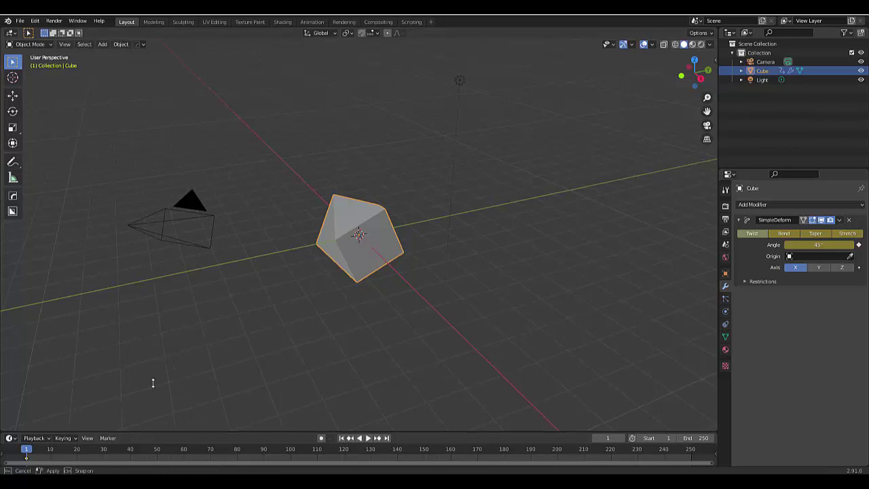
Enlarge the timeline and keyframe the twist angle at -45° on frame 20.
drag(138, 433, 115, 343)
drag(27, 365, 77, 374)
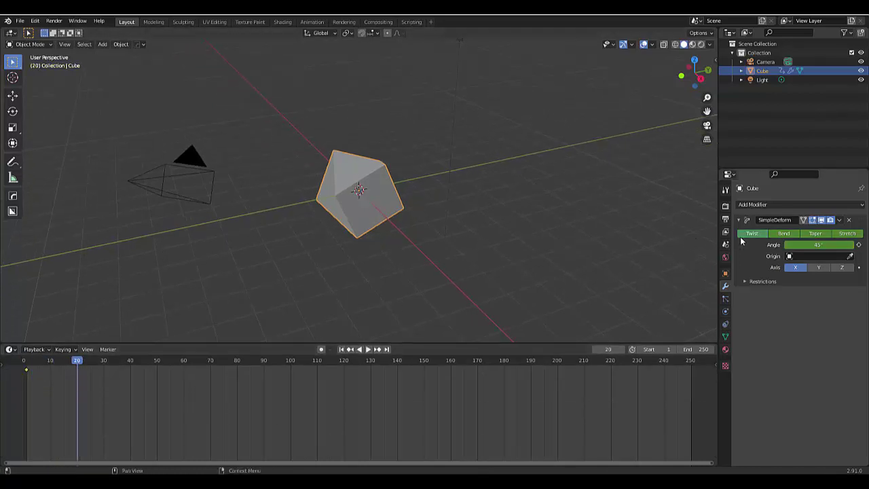
click(817, 244)
key(BackSpace)
key(Return)
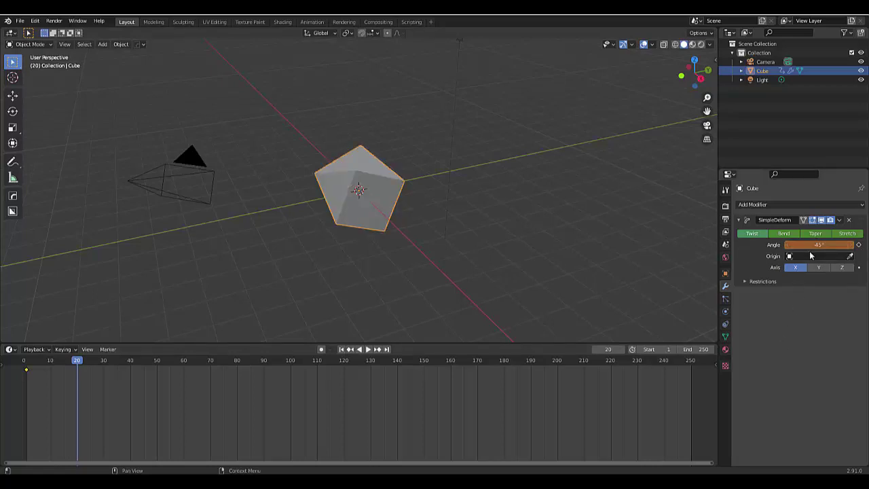
mouse_move(819, 244)
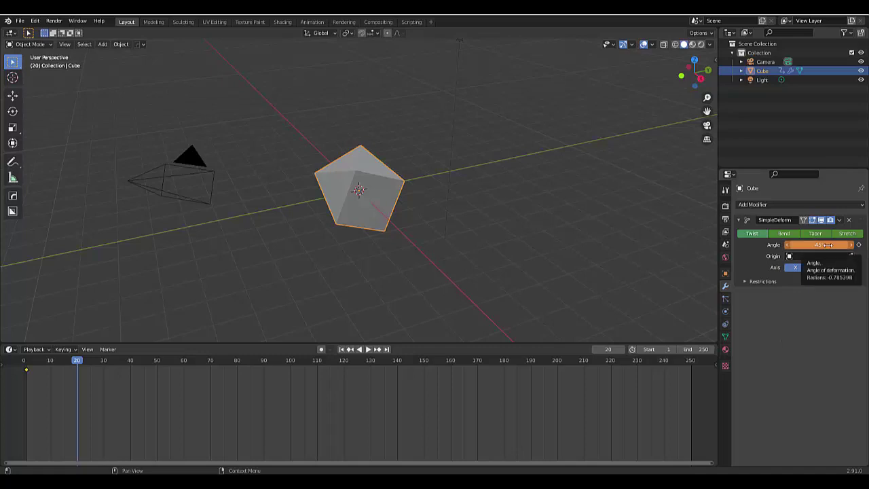
key(i)
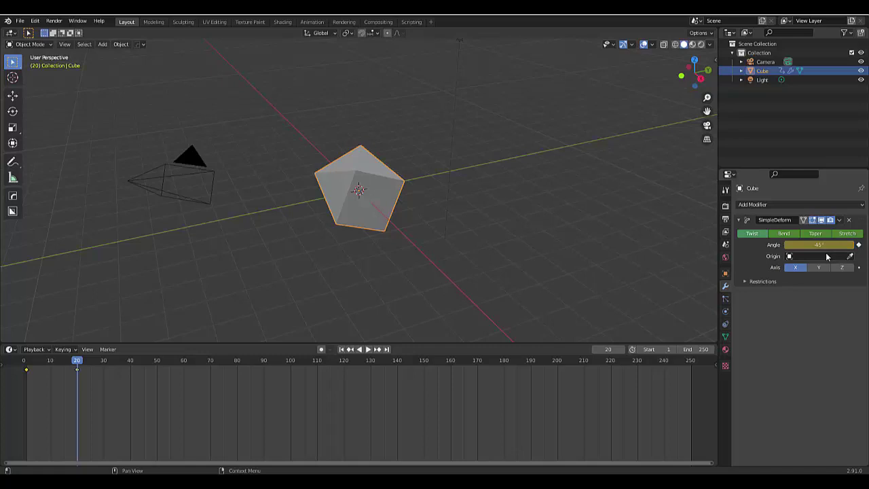
drag(85, 366, 104, 369)
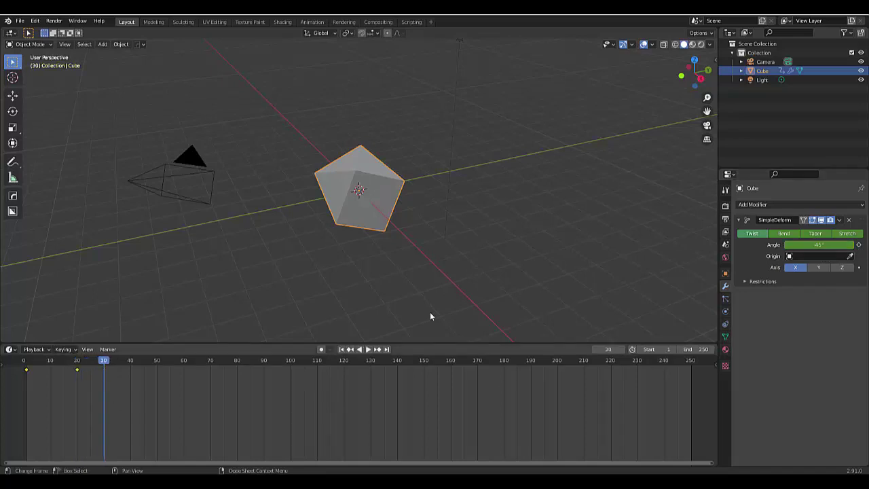
Set the twist angle to 0° and keyframe it at frame 30.
click(818, 245)
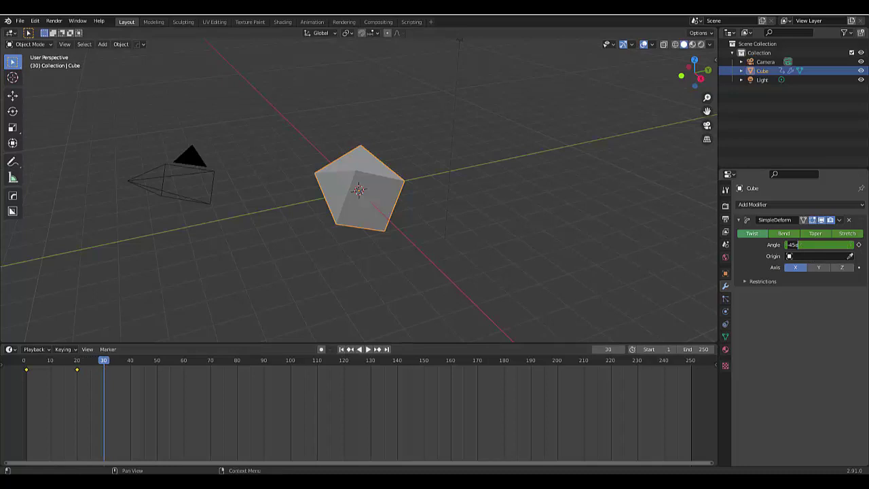
text(0)
key(Return)
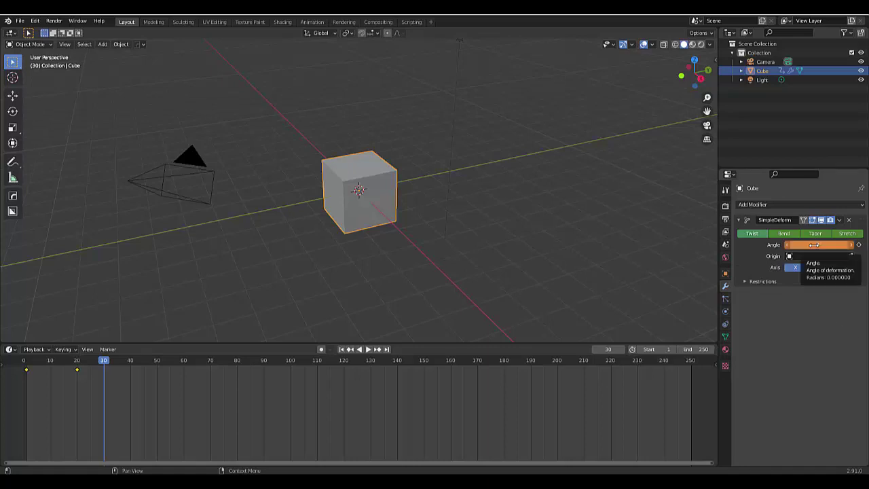
key(i)
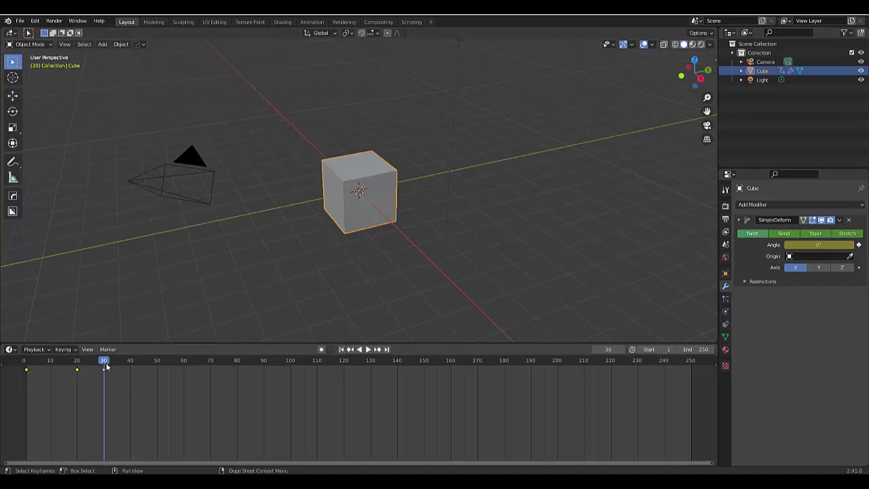
At frame 40, switch the deform mode to Bend, keyframe it, and drag the angle to 56.4°.
key(space)
key(space)
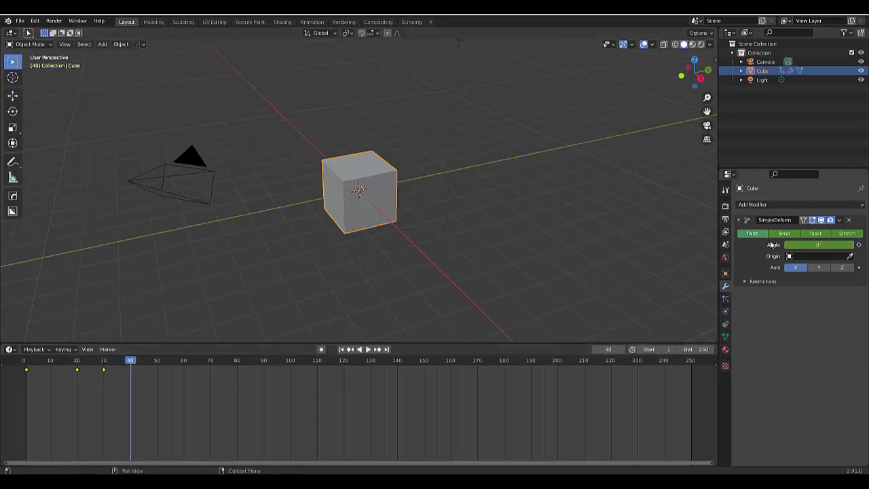
click(781, 234)
key(i)
right_click(804, 247)
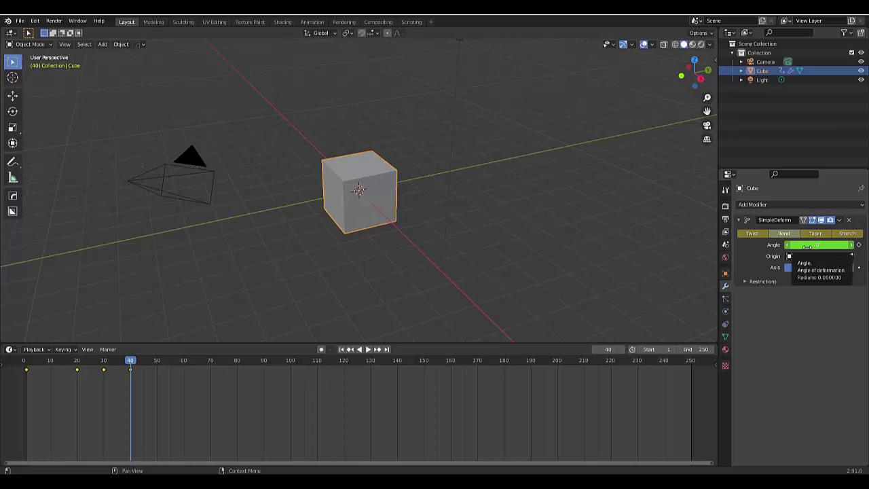
drag(806, 246, 830, 246)
Keyframe the 56.4° bend at frame 40, then set the bend angle to -50° at frame 50.
key(i)
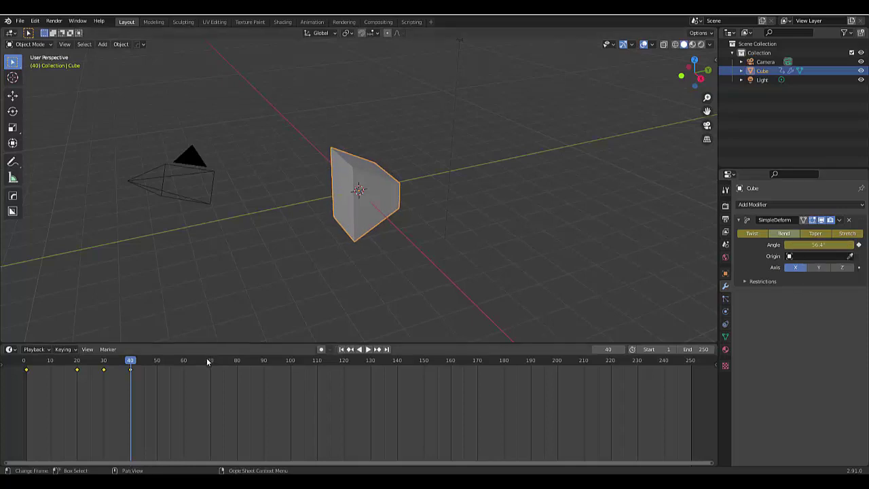
key(space)
click(158, 362)
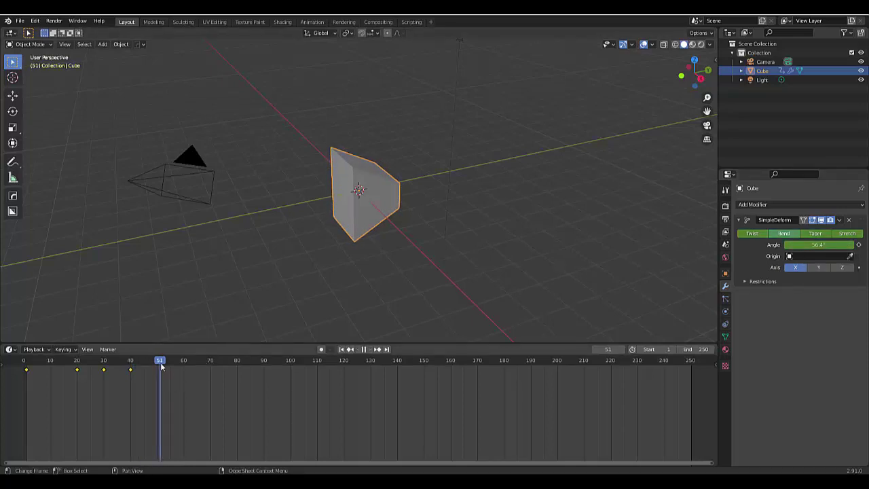
key(space)
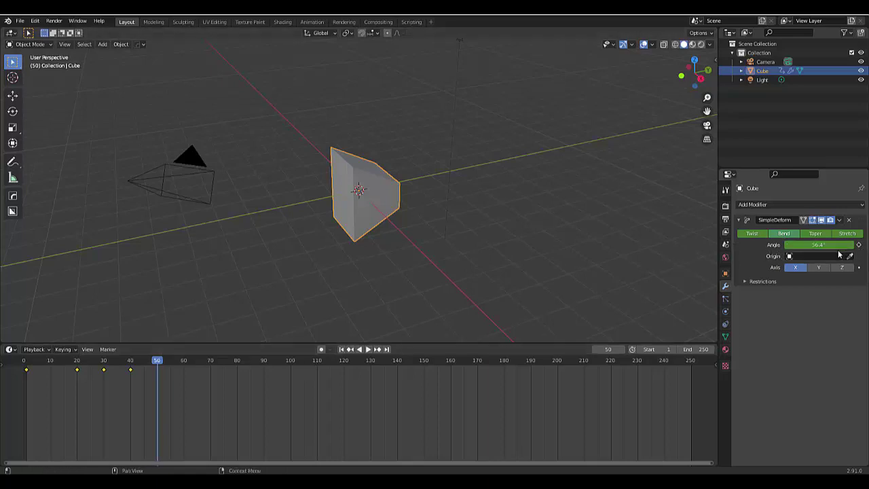
click(829, 246)
key(BackSpace)
text(-50)
key(Return)
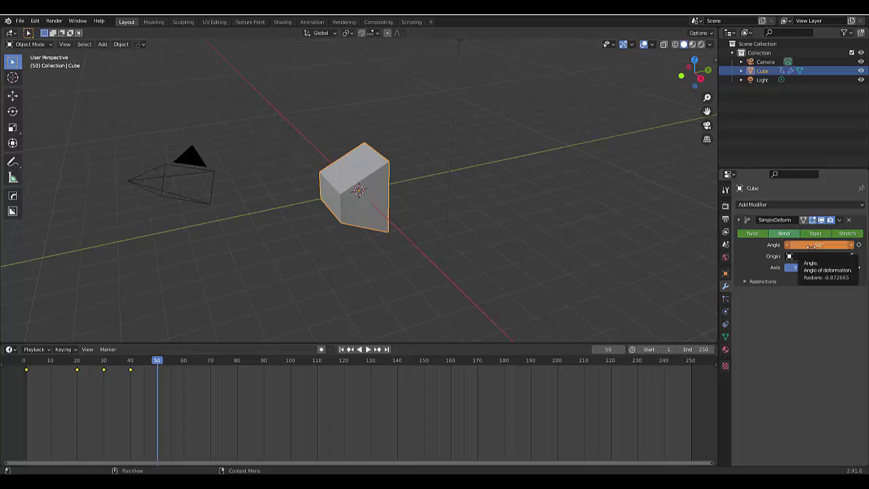
Keyframe the -50° bend at frame 50 and set the animation end frame to 50.
key(i)
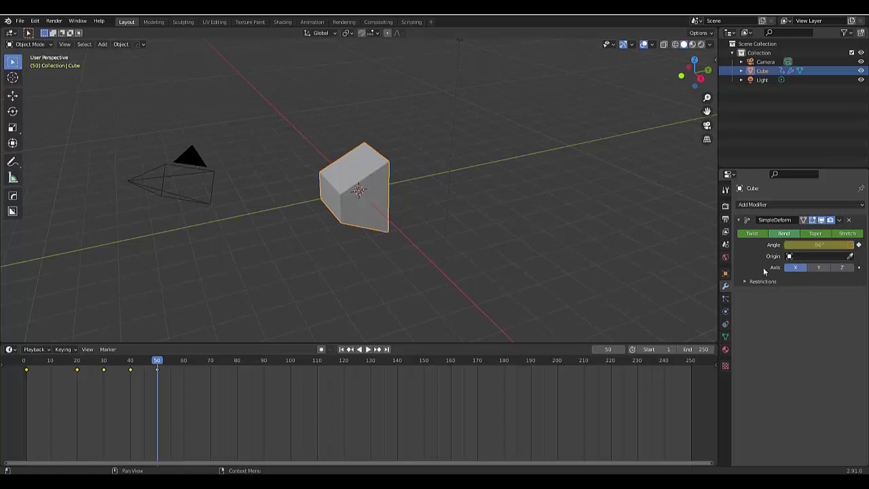
drag(158, 363, 45, 363)
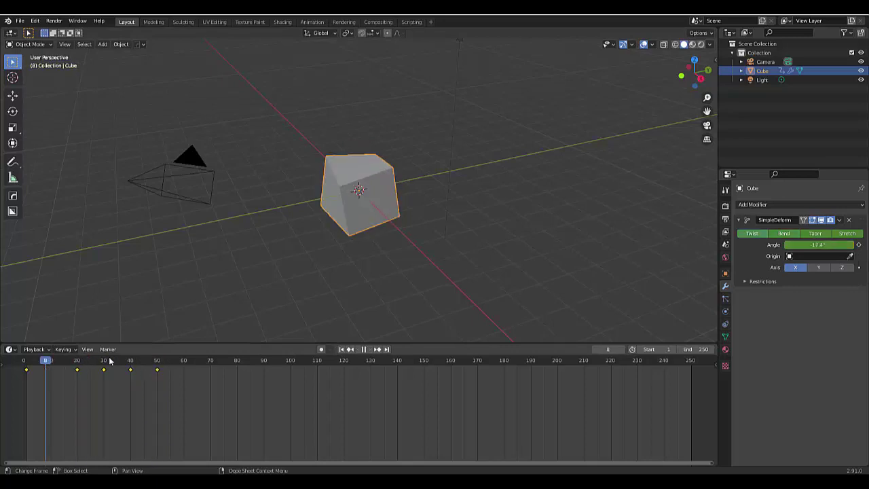
click(699, 348)
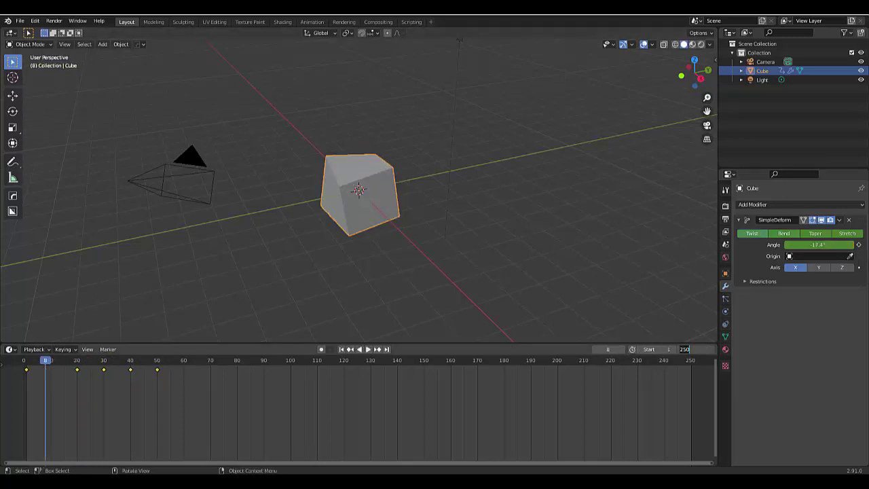
text(50)
key(Return)
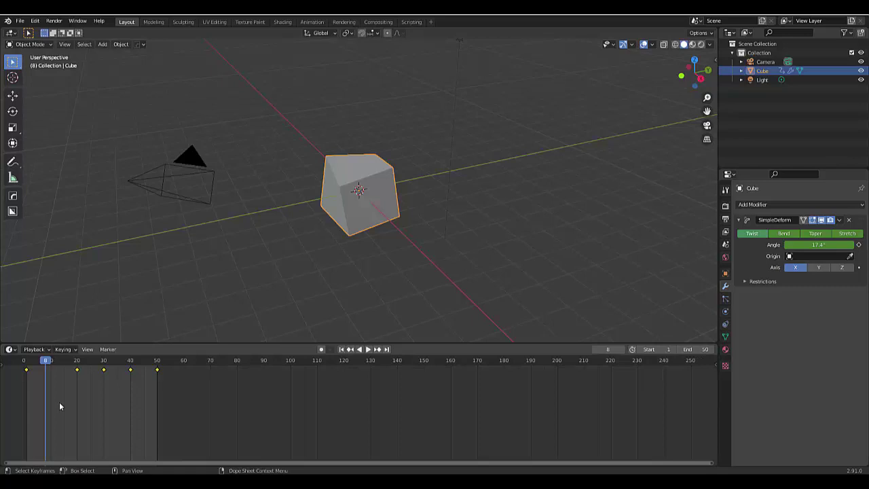
Play the animation from the start to preview the deforming cube, then orbit the view.
drag(44, 362, 24, 362)
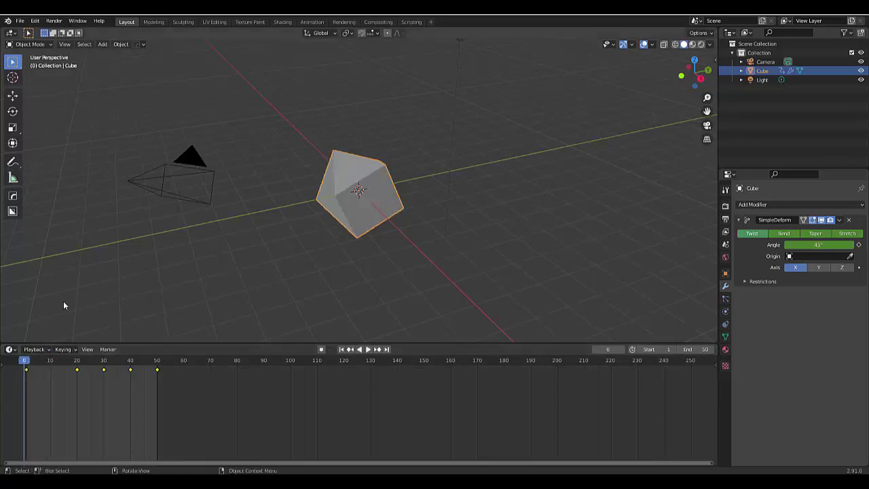
key(space)
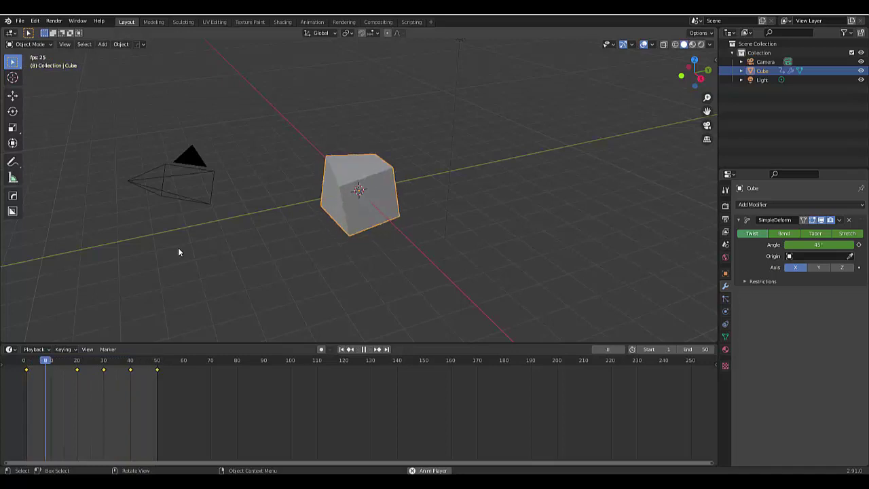
key(space)
mouse_move(178, 252)
middle_down()
mouse_move(193, 244)
mouse_move(192, 189)
middle_up()
In top view at frame 10, move the cube up-left of the origin, rotate it and shrink it.
key(KP_7)
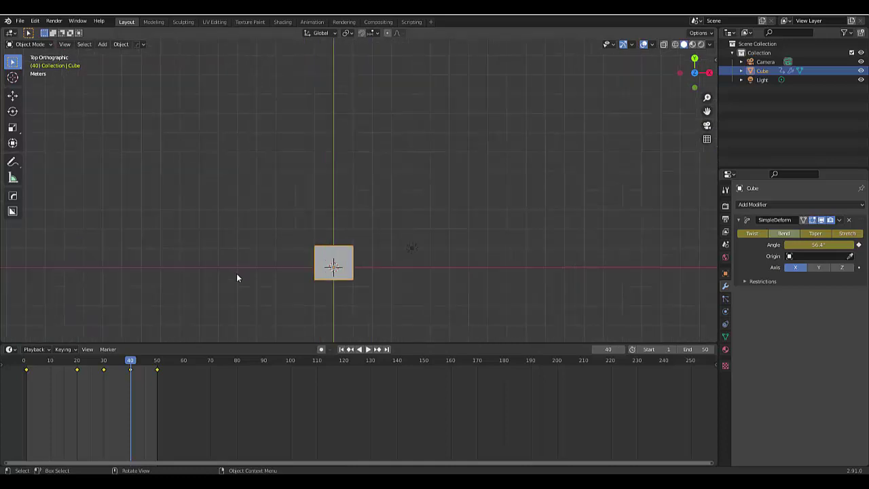
scroll(258, 281, up, 2)
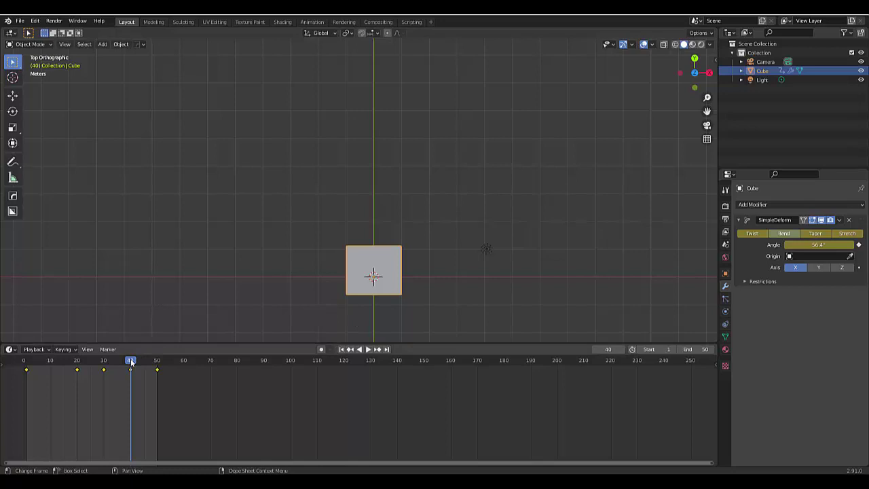
mouse_move(130, 359)
mouse_down()
mouse_move(10, 370)
mouse_move(51, 376)
mouse_up()
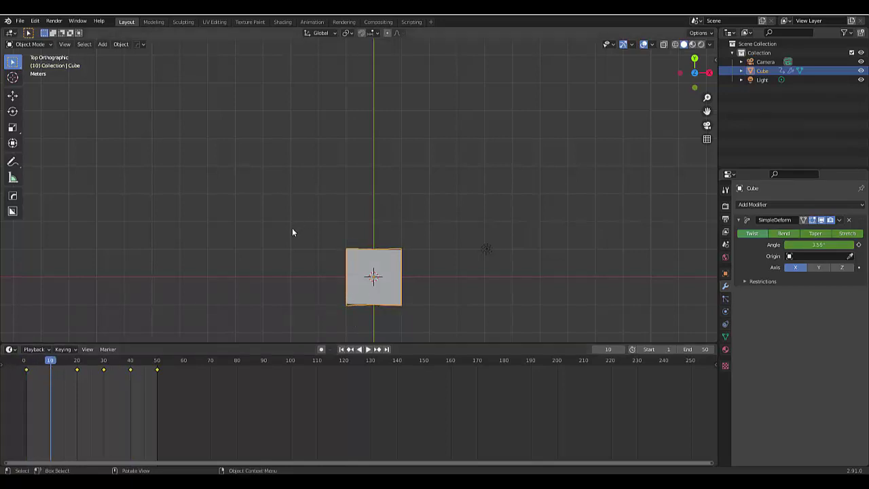
key(g)
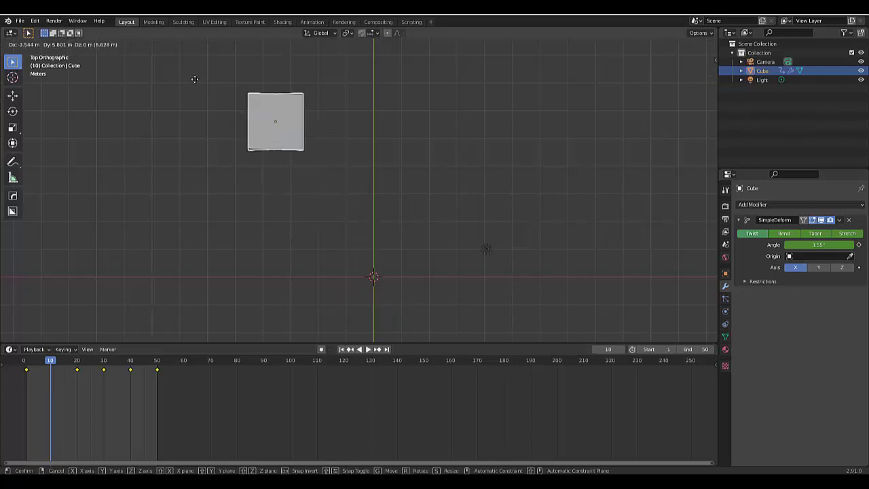
click(194, 83)
key(r)
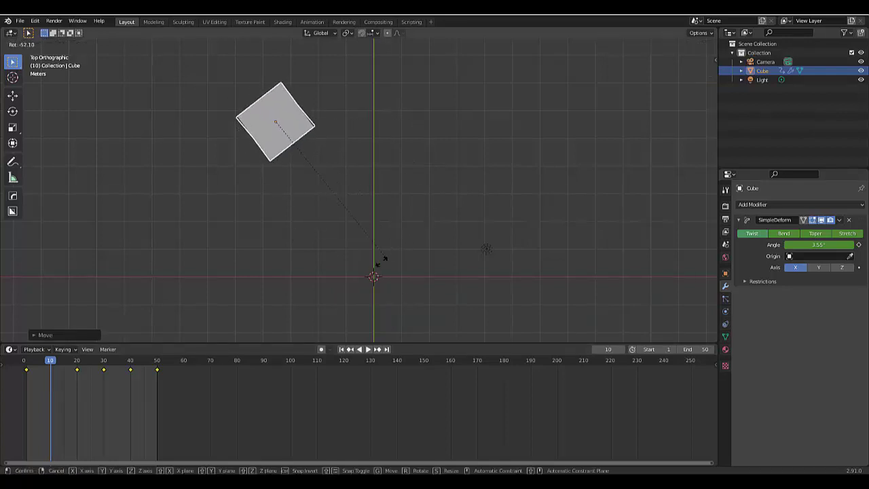
click(367, 266)
key(s)
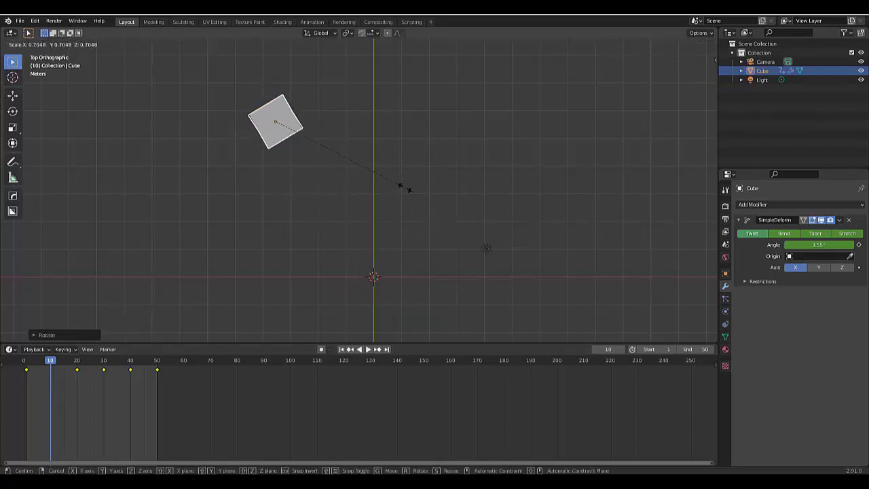
click(332, 150)
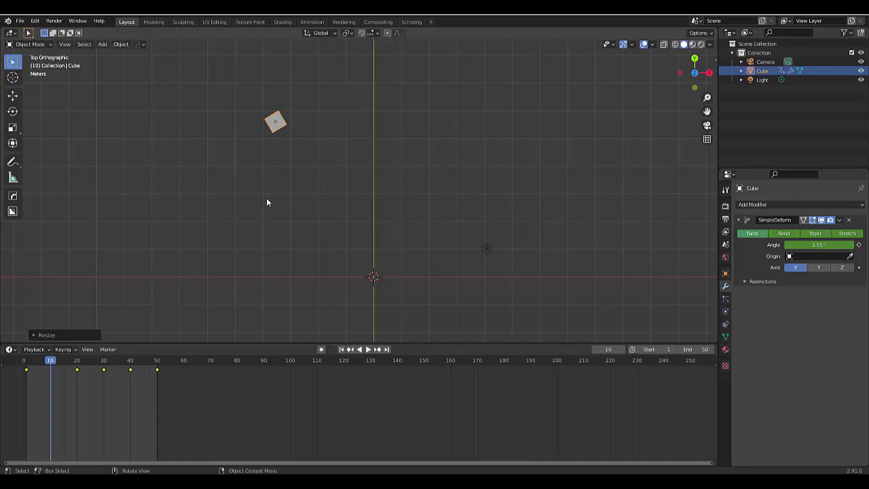
Keyframe location, rotation and scale at frame 10, then play back to check the motion.
key(i)
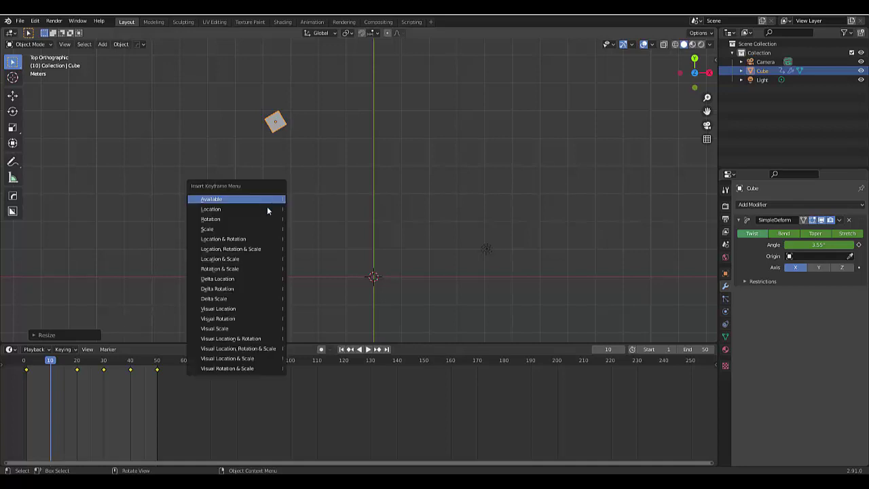
click(267, 249)
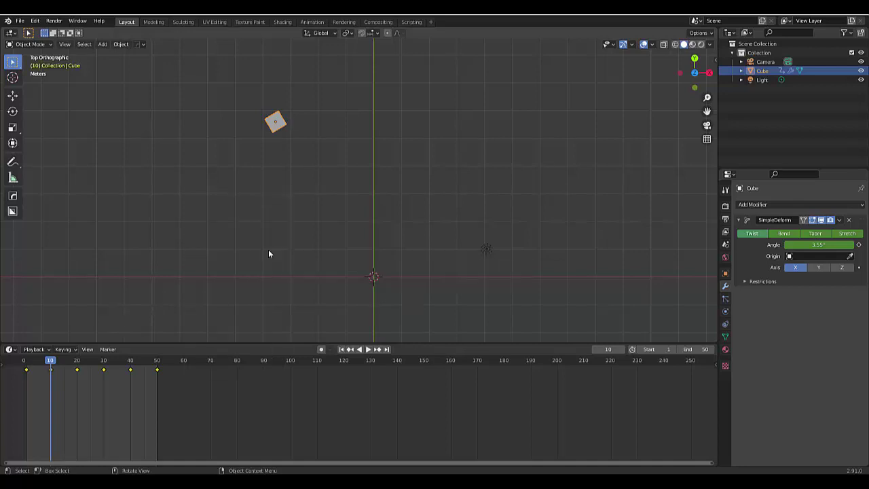
key(space)
drag(24, 364, 26, 367)
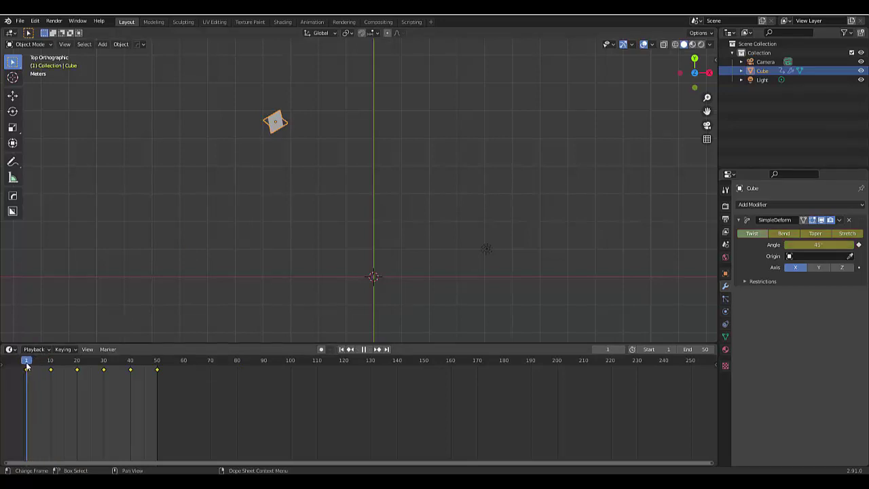
key(space)
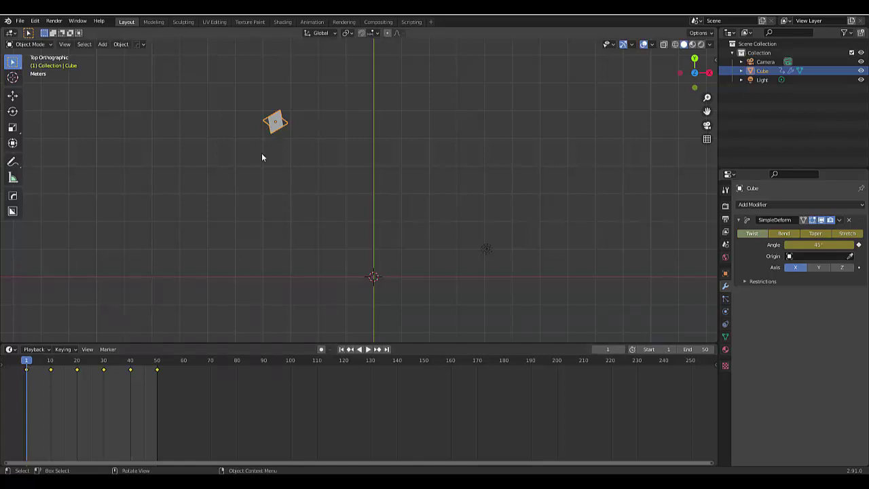
key(Up)
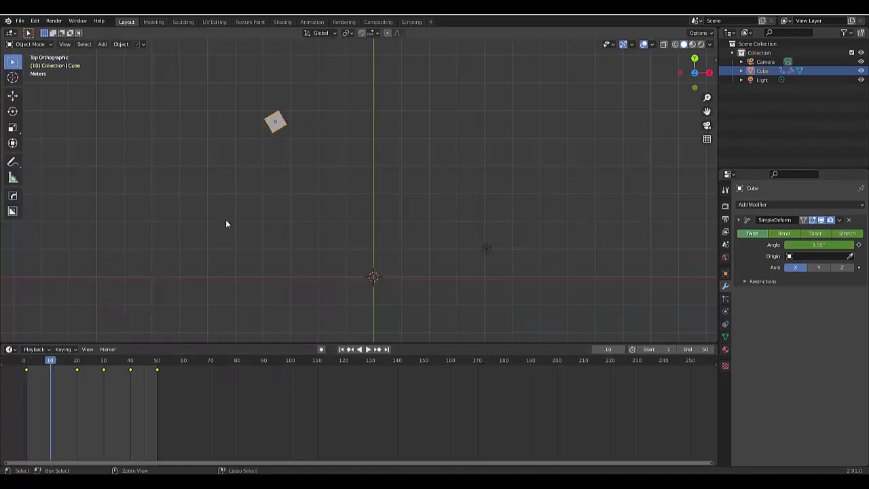
Reset the cube's rotation and location and keyframe that transform at frame 1.
key(alt+r)
key(alt+g)
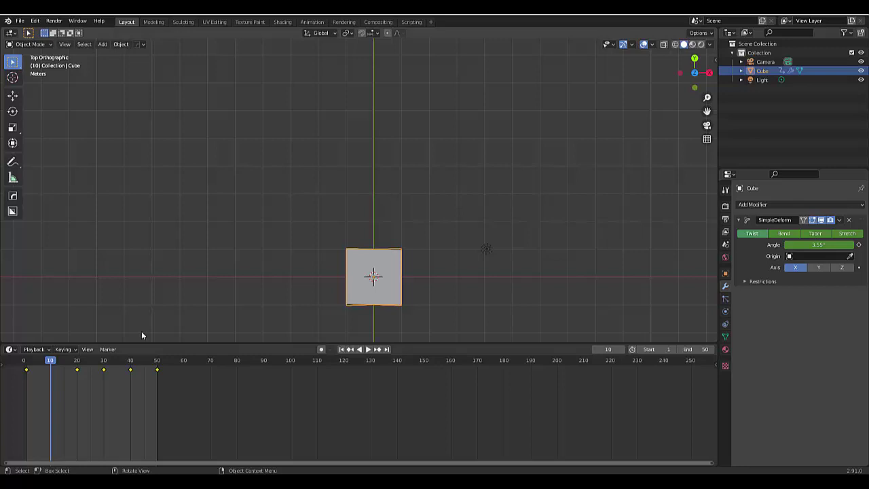
drag(56, 362, 27, 360)
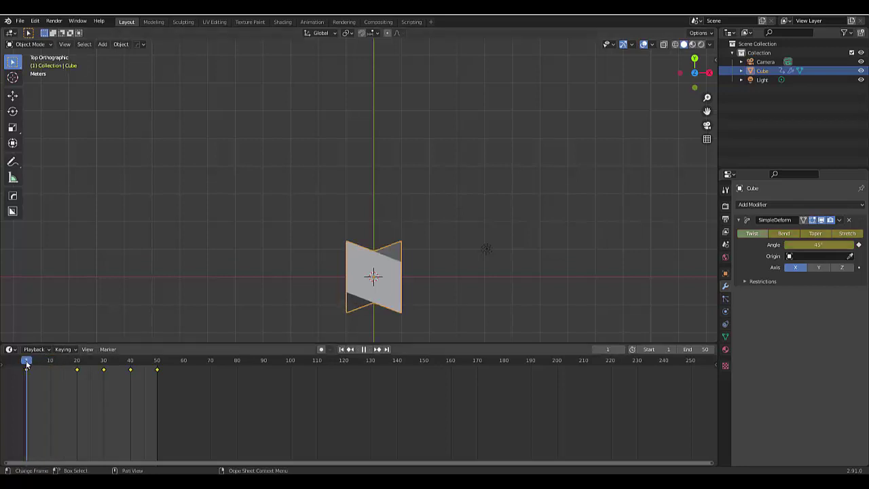
key(i)
click(261, 189)
At frame 10, move the cube up-right, rotate it, shrink it to a third, and keyframe all three.
drag(32, 360, 51, 365)
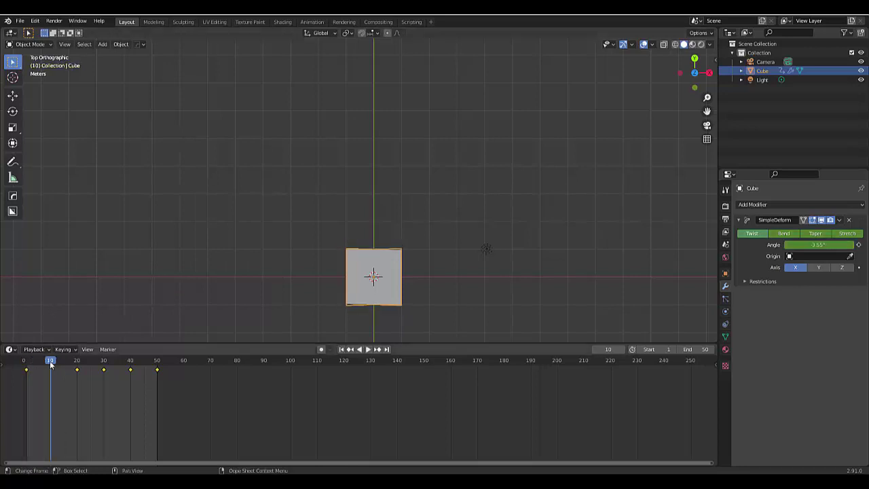
key(g)
click(304, 102)
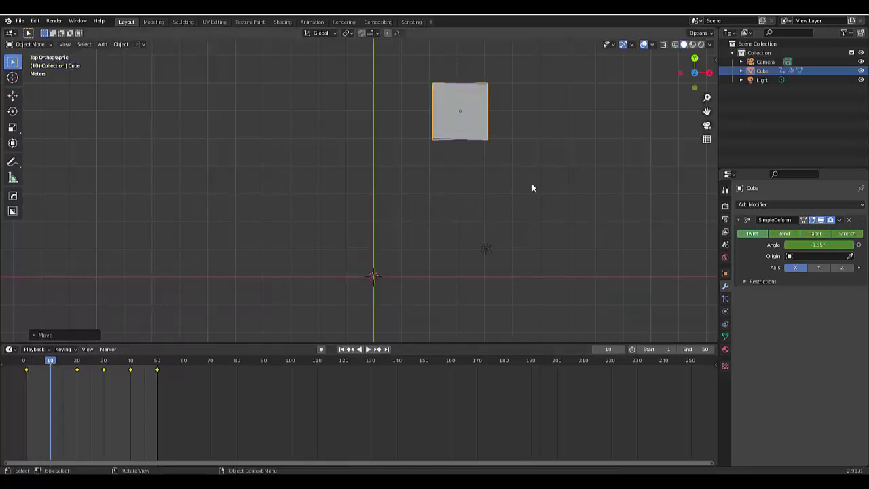
key(r)
click(462, 317)
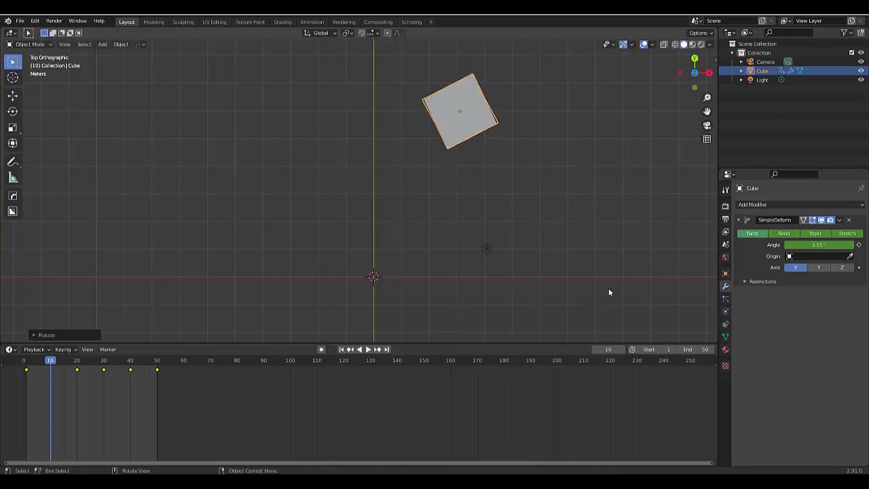
key(s)
click(508, 175)
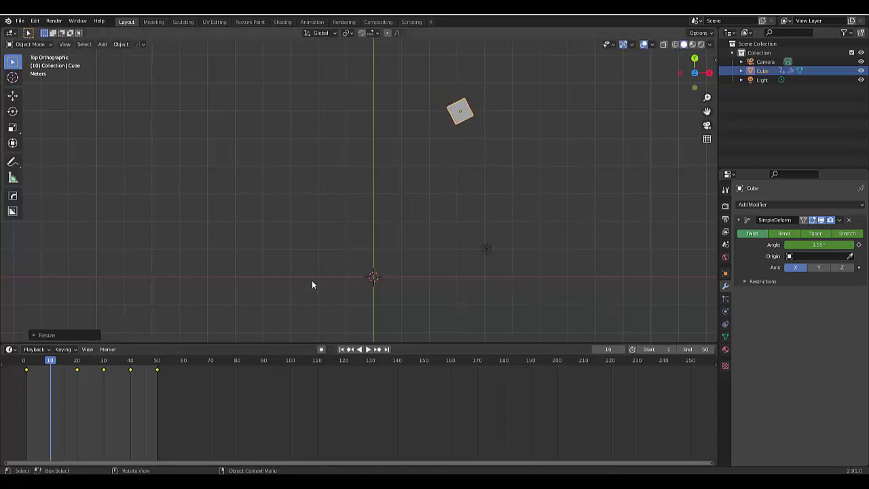
key(i)
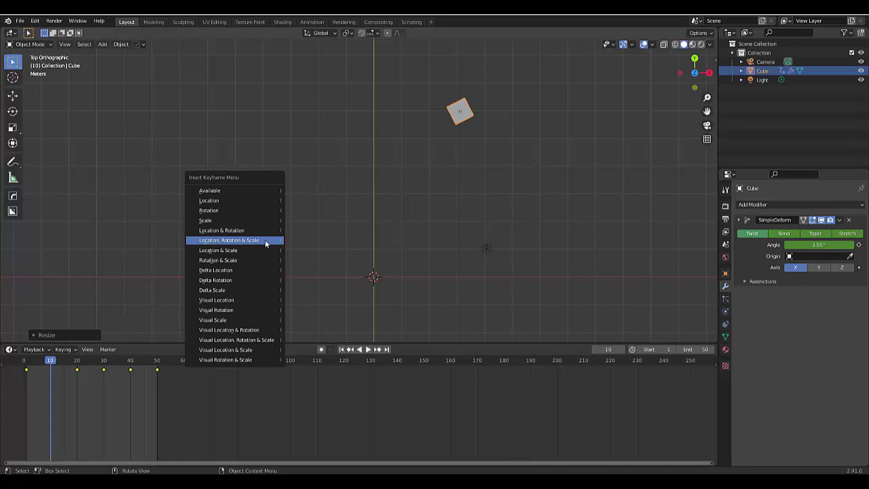
click(265, 239)
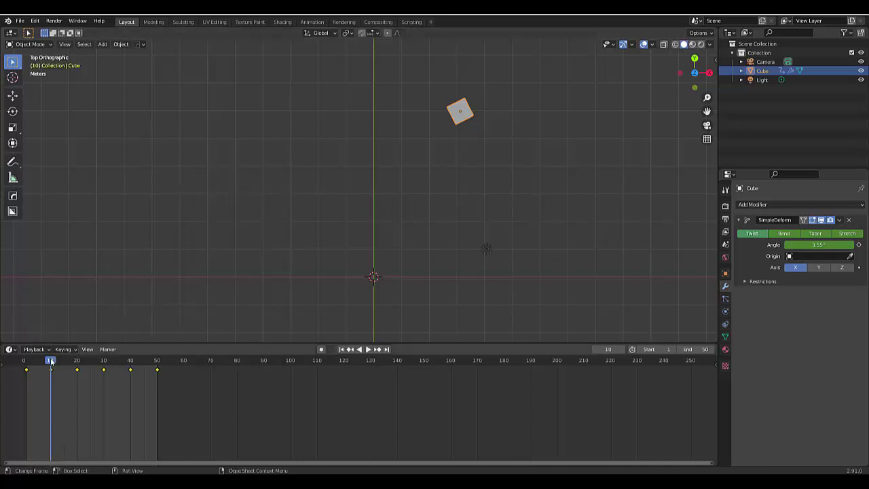
drag(51, 364, 77, 372)
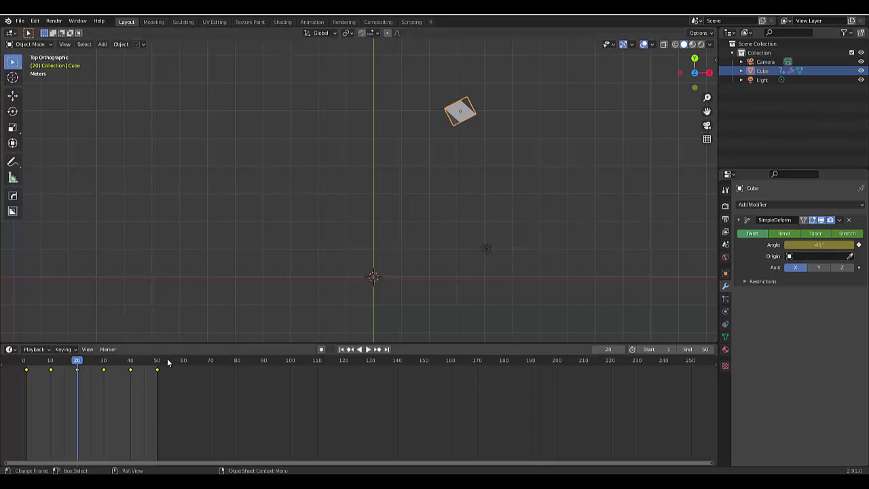
With Auto Keying on, move the cube up-left of the origin, turn it slightly and enlarge it at frame 20.
click(321, 349)
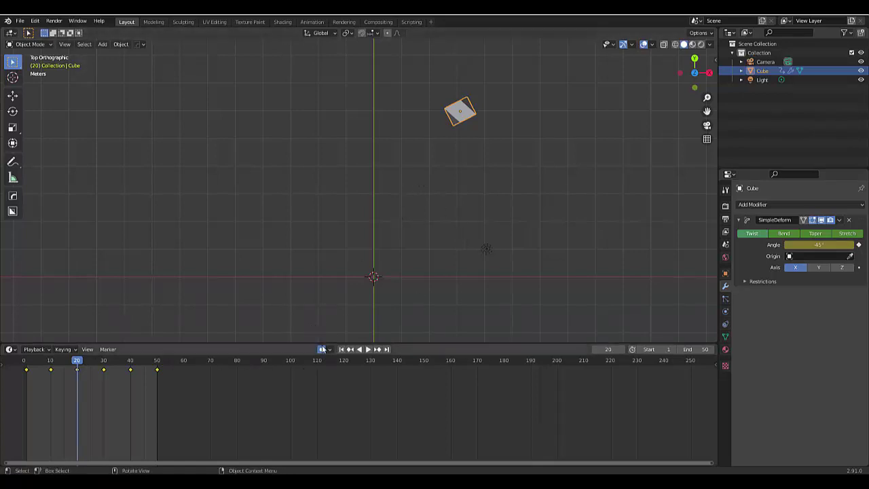
key(g)
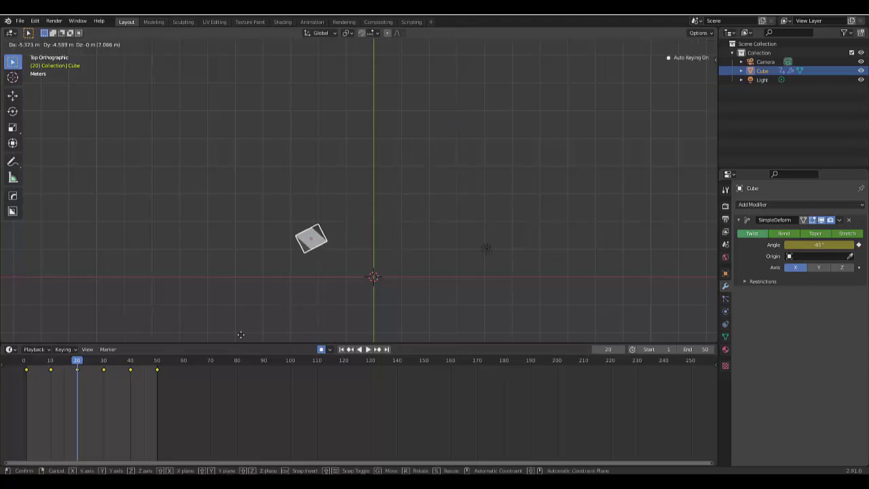
click(284, 312)
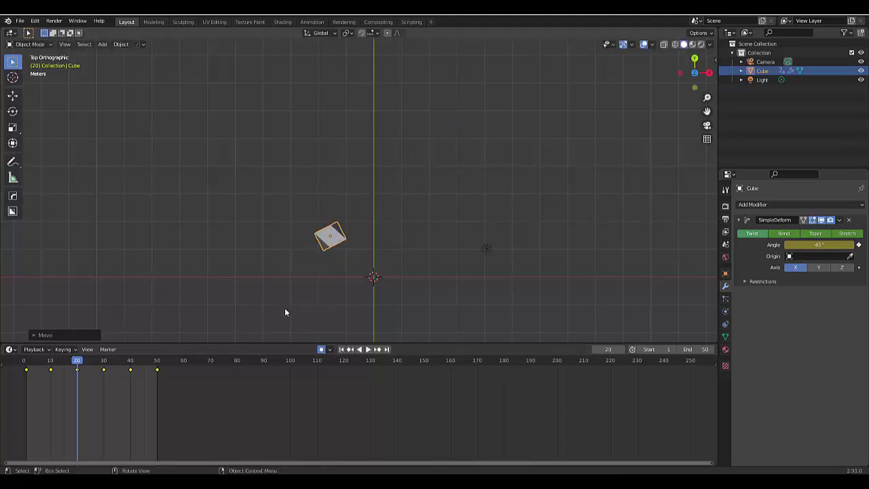
key(r)
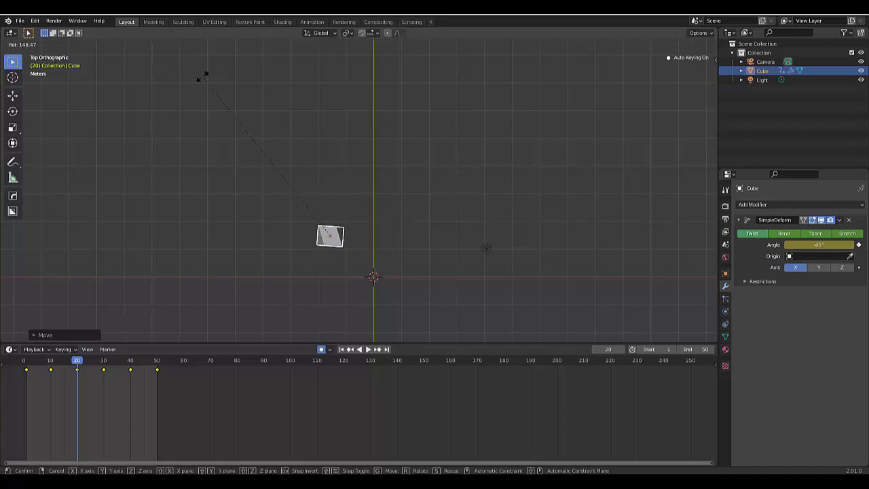
click(203, 76)
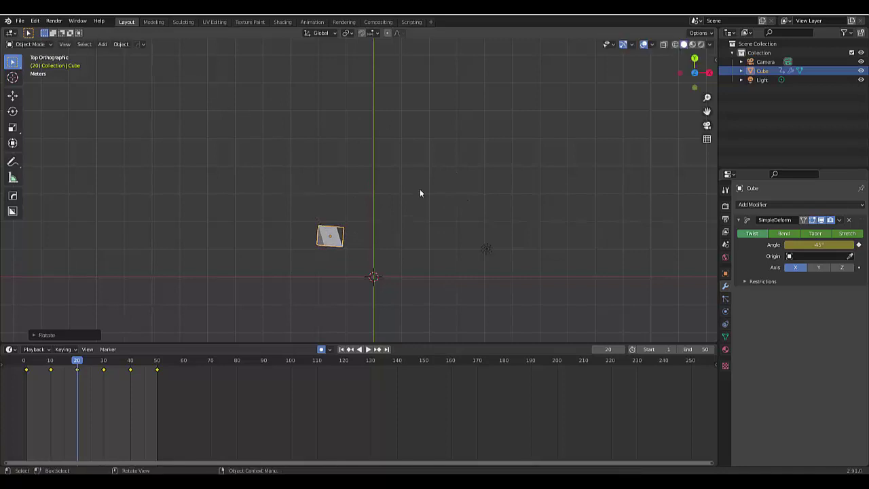
key(s)
click(580, 192)
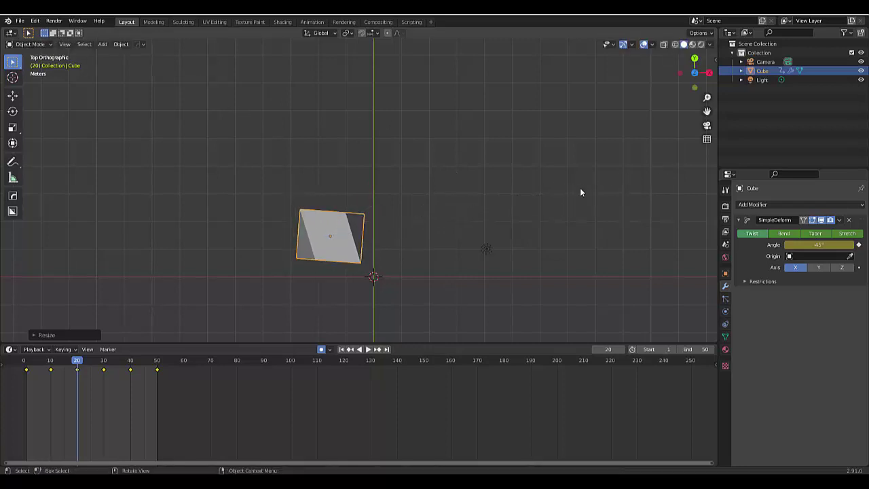
scroll(316, 274, down, 2)
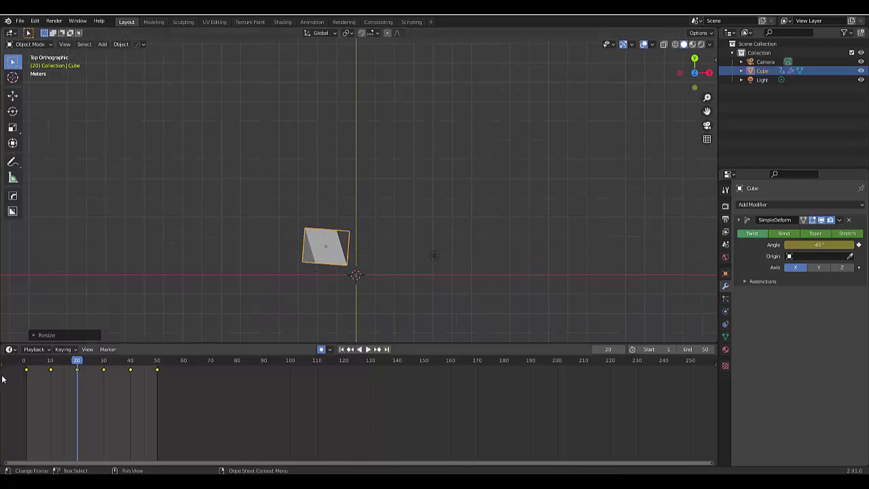
scroll(332, 315, up, 3)
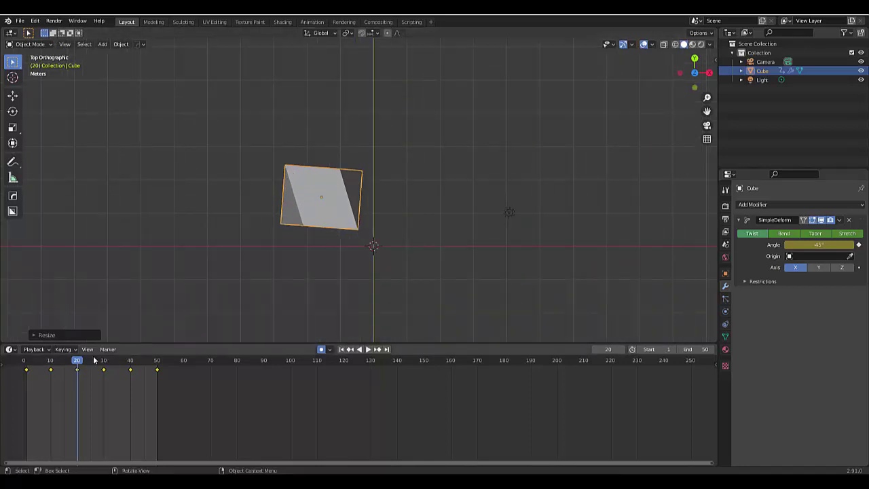
drag(77, 360, 104, 361)
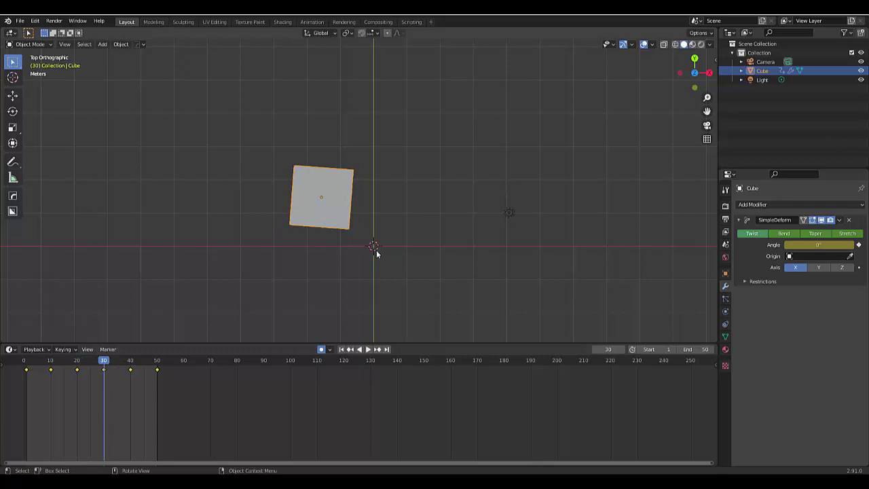
Move the cube just above the origin, rotate it upright, shrink it, and nudge its position.
scroll(376, 253, up, 1)
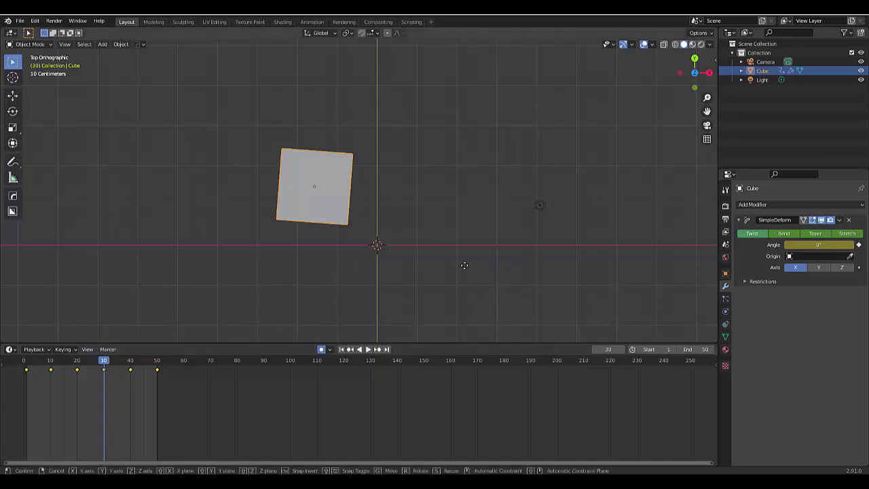
key(g)
click(500, 285)
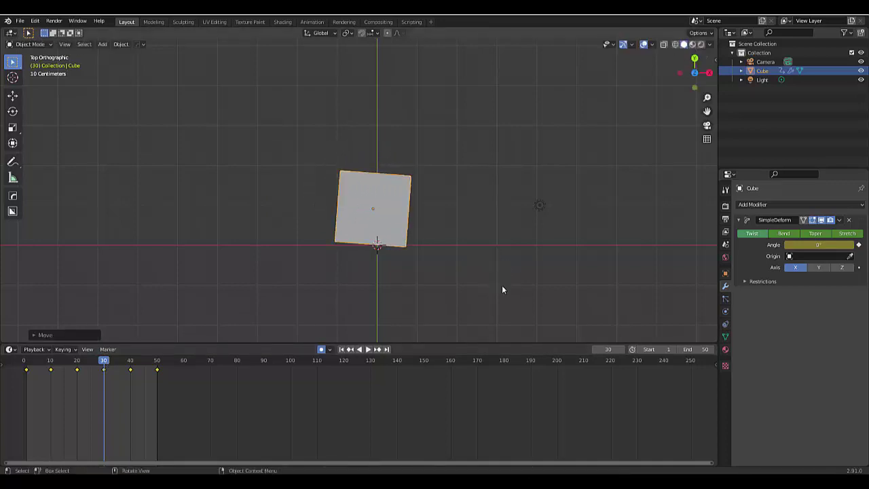
key(r)
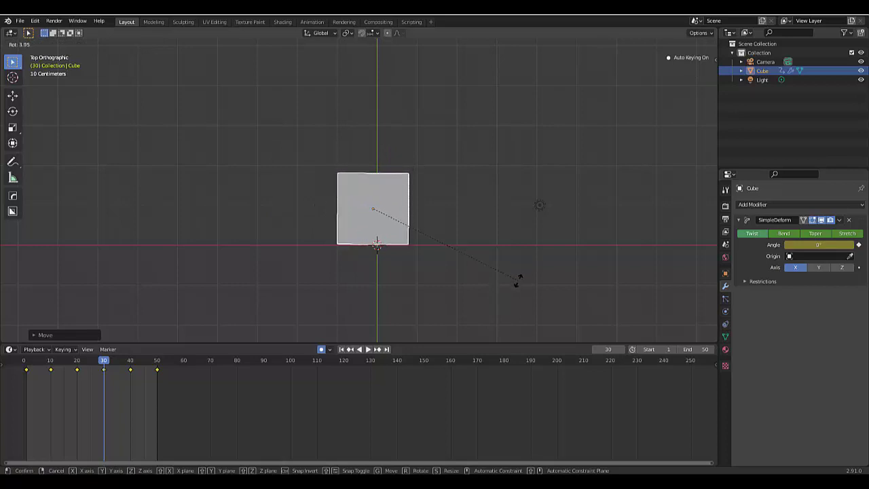
click(523, 278)
key(s)
click(482, 250)
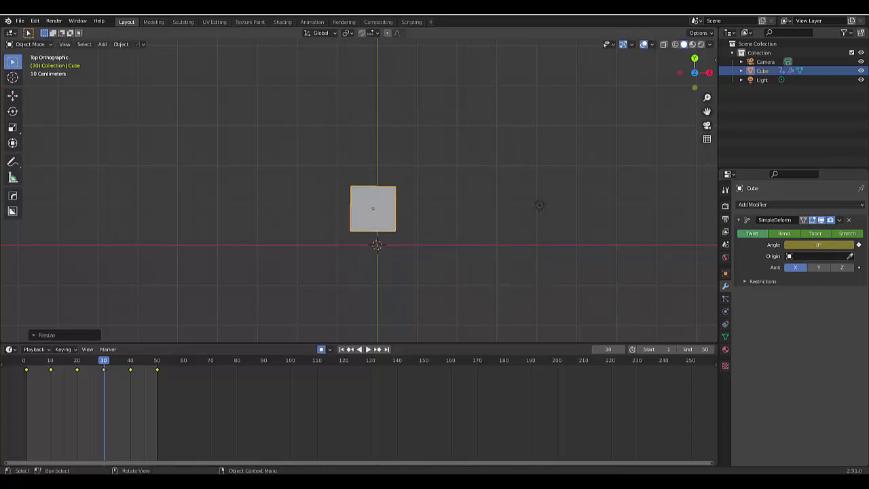
key(g)
click(486, 259)
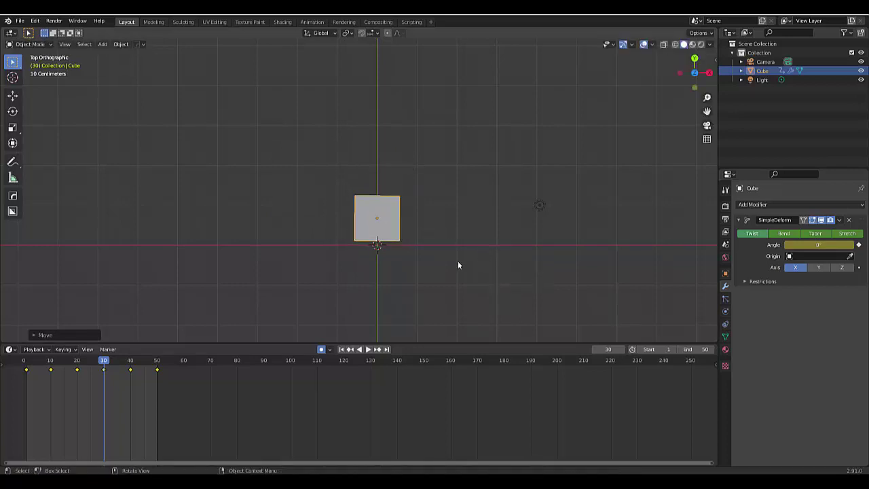
Rewind the timeline to frame 0, then play and stop the animation.
drag(106, 369, 23, 373)
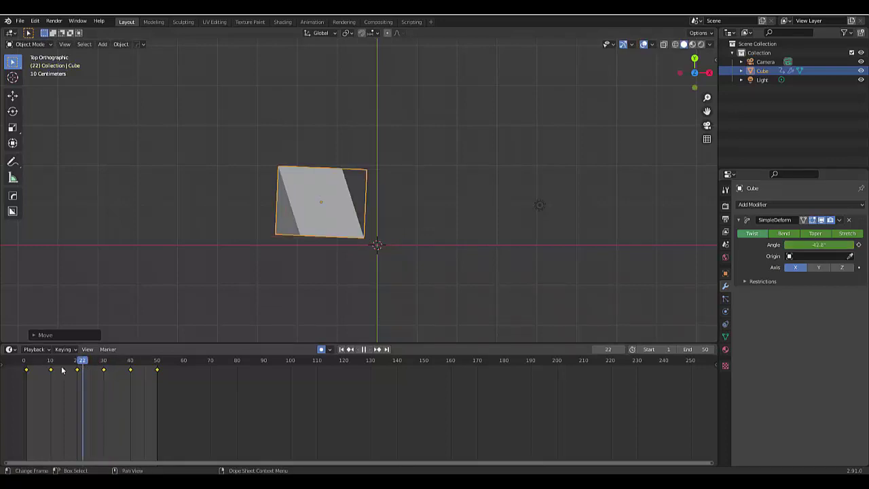
scroll(233, 257, down, 2)
scroll(233, 257, down, 2)
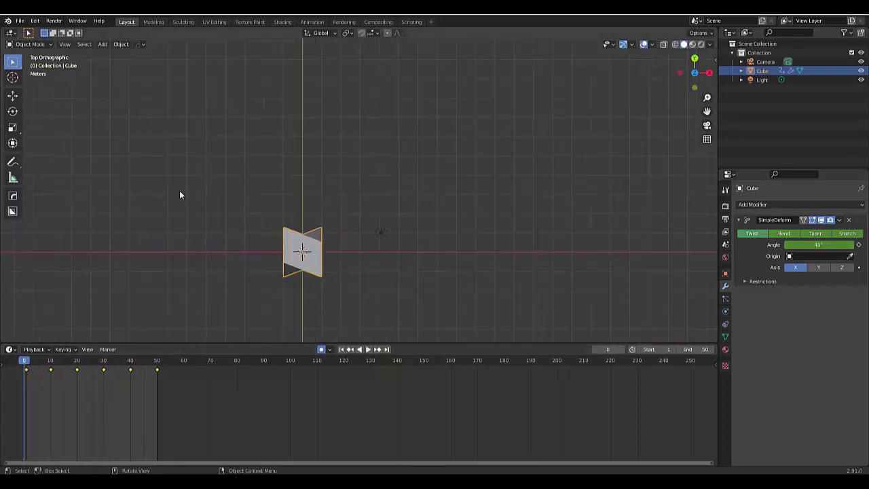
key(space)
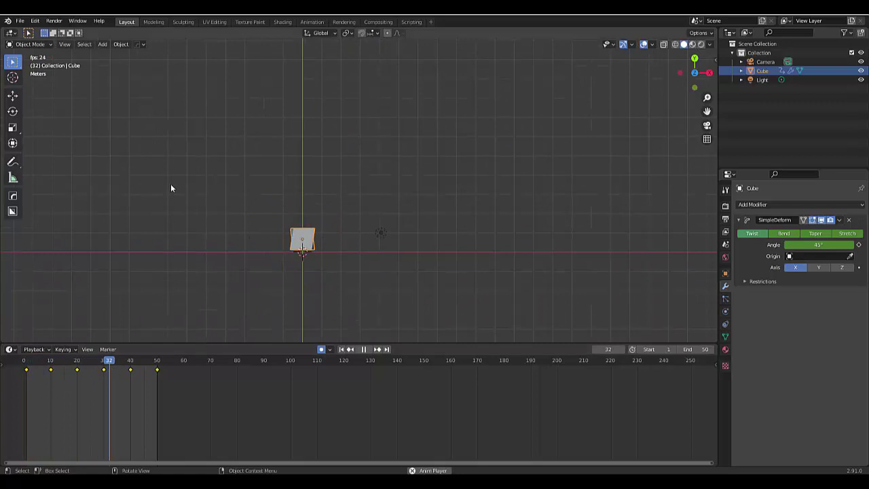
key(space)
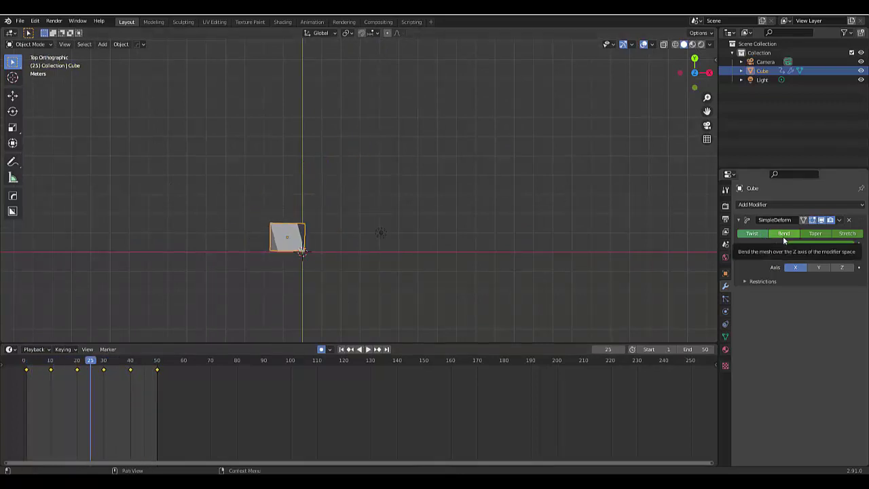
Replay the animation while orbiting and panning the view to watch the cube in perspective.
middle_drag(312, 250, 284, 228)
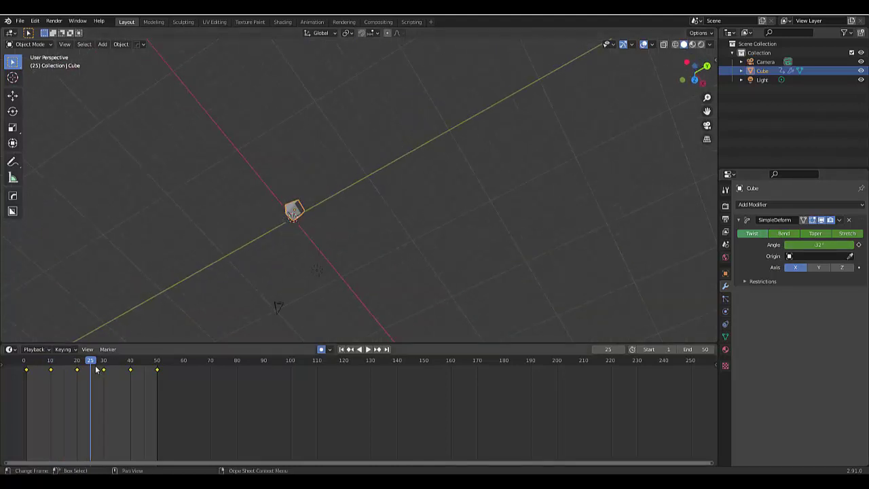
key(space)
shift+middle_drag(154, 251, 223, 228)
scroll(423, 219, up, 3)
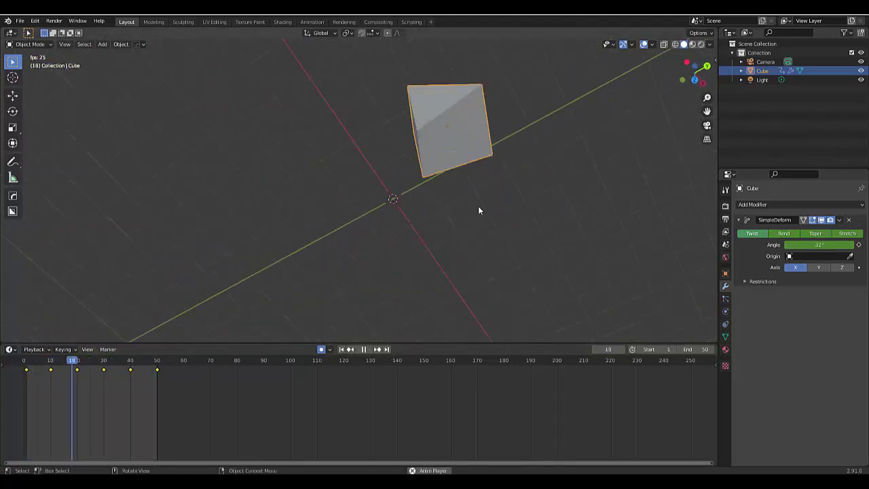
mouse_move(434, 178)
middle_down()
mouse_move(459, 205)
mouse_move(463, 237)
mouse_move(418, 241)
middle_up()
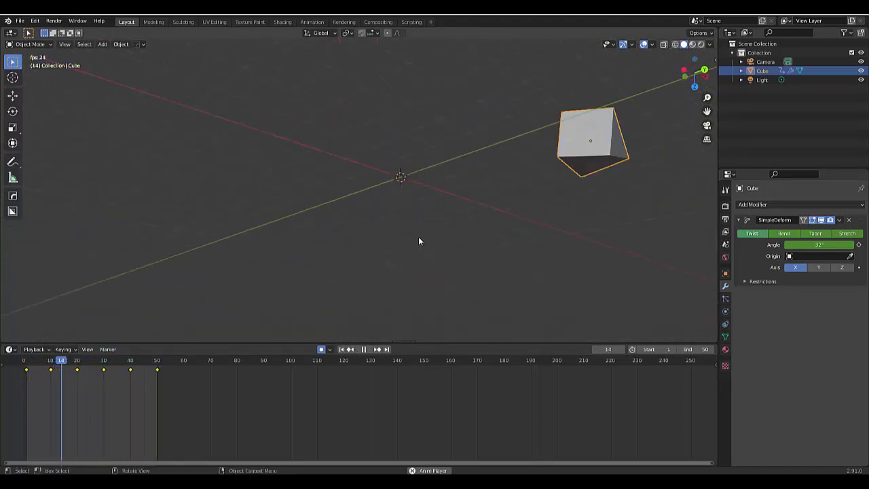